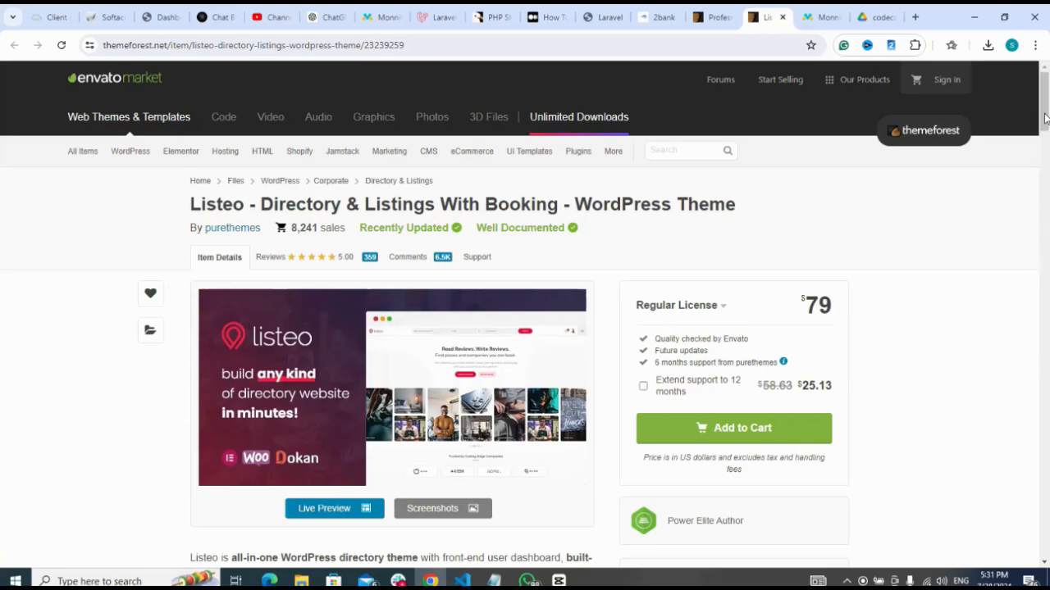
Step: Review the Listeo theme's description and item details on its ThemeForest product page
scroll(1046, 147, down, 6)
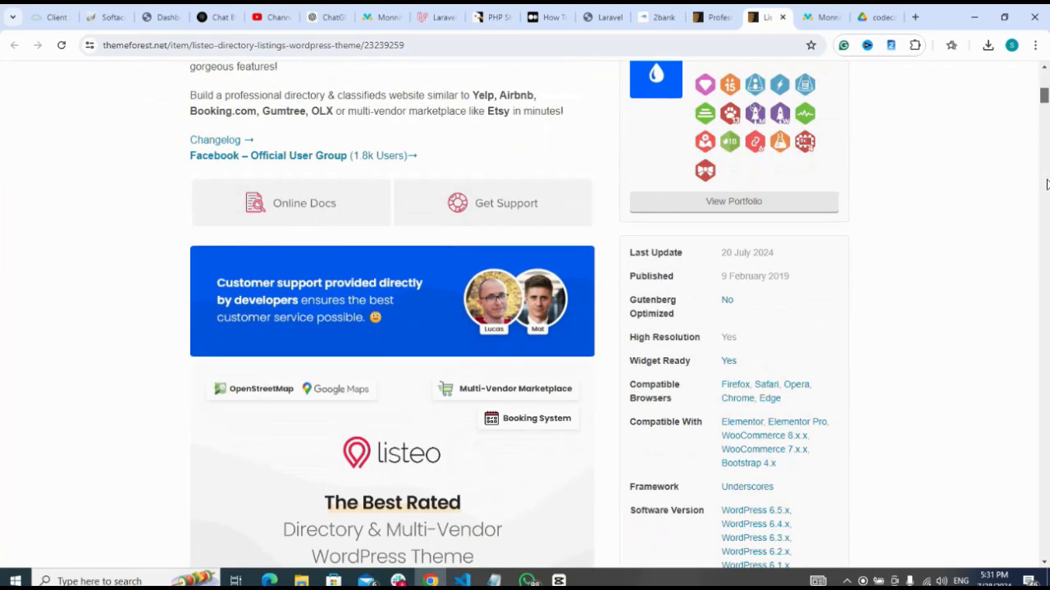
scroll(1046, 184, down, 7)
scroll(1043, 182, up, 4)
scroll(1039, 181, up, 4)
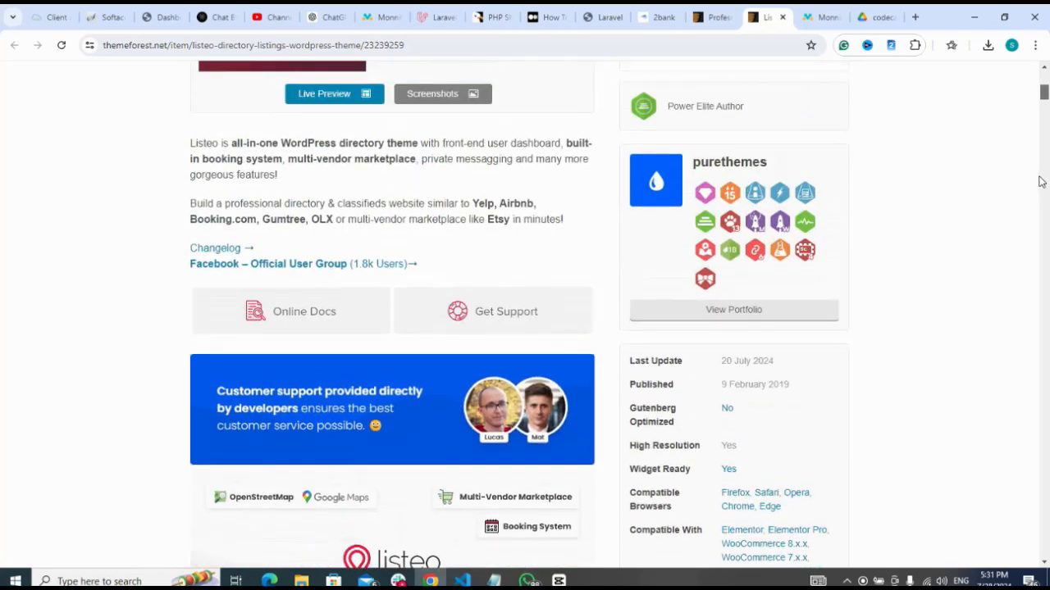
scroll(1040, 181, up, 5)
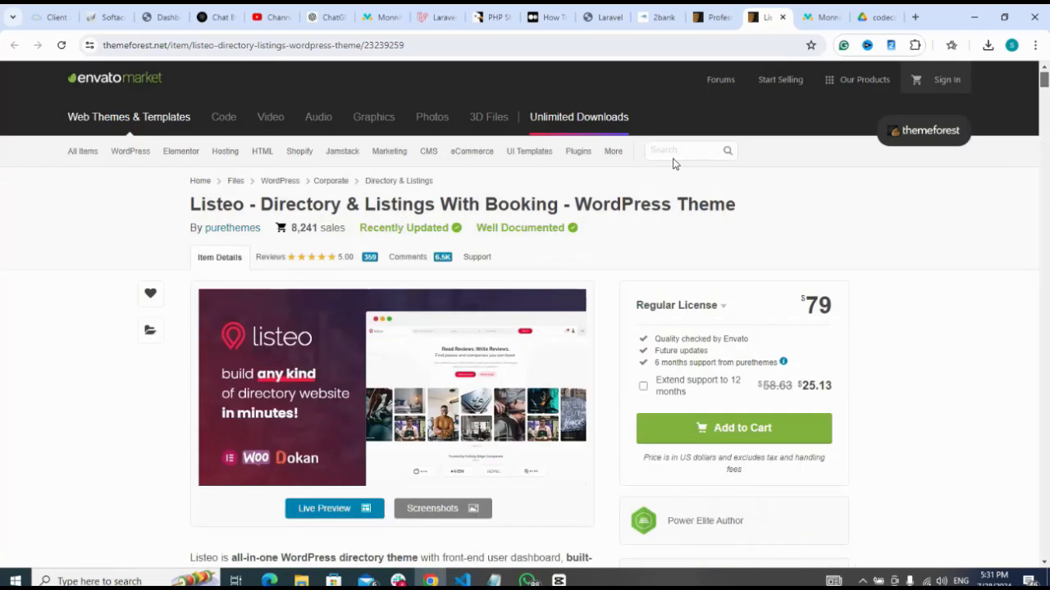
Step: Switch to the WordPress admin dashboard and open the upload form for adding a new theme
click(160, 18)
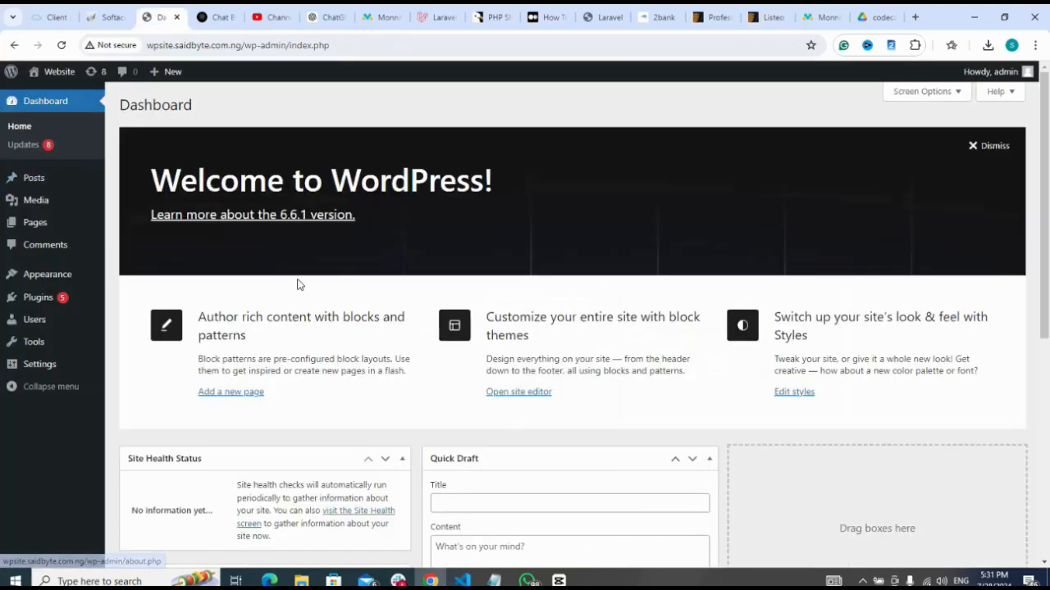
click(44, 281)
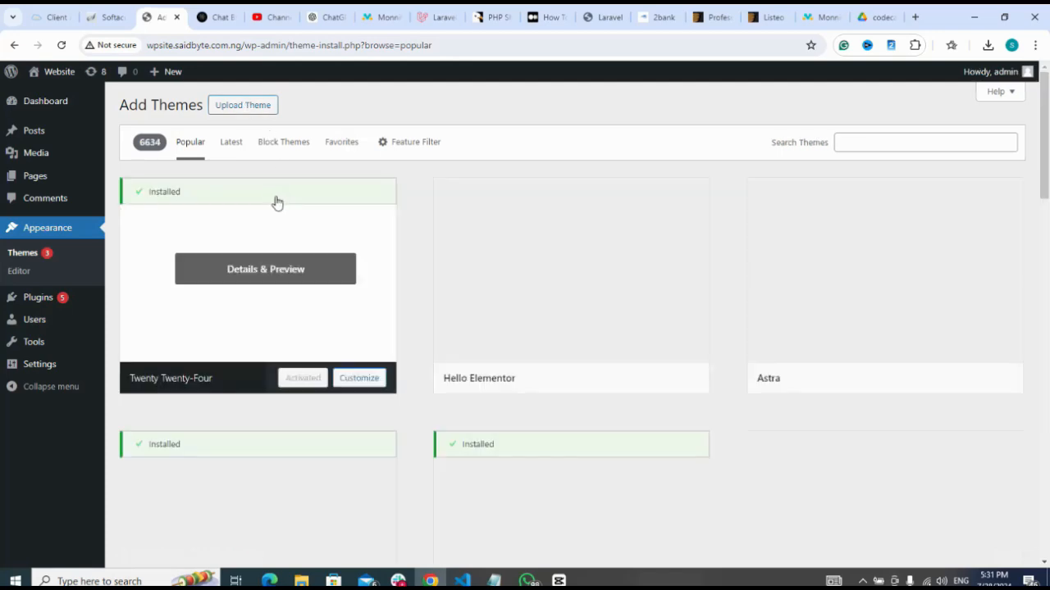
click(245, 109)
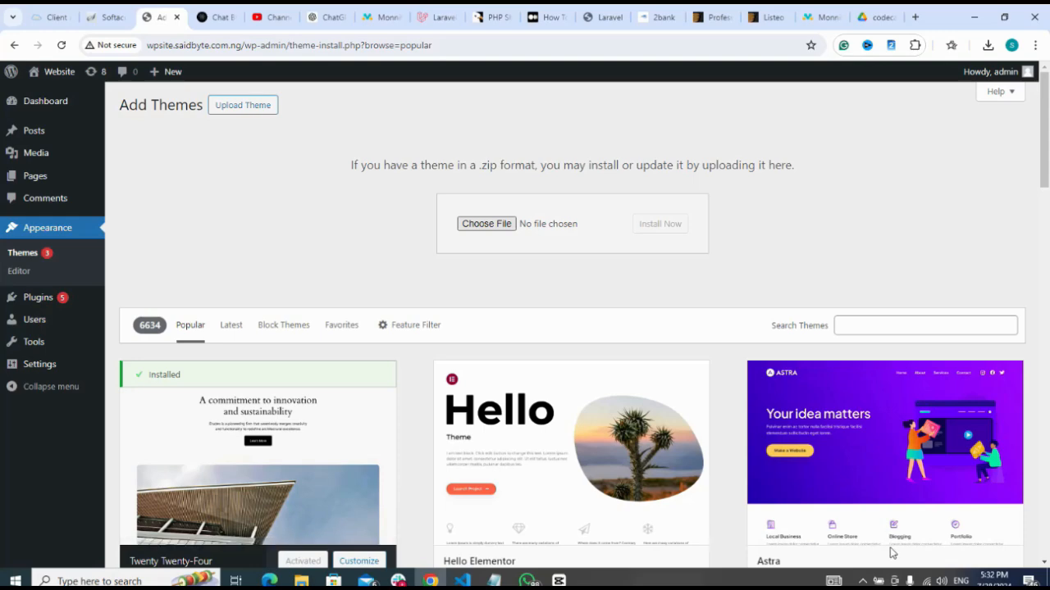
click(1029, 581)
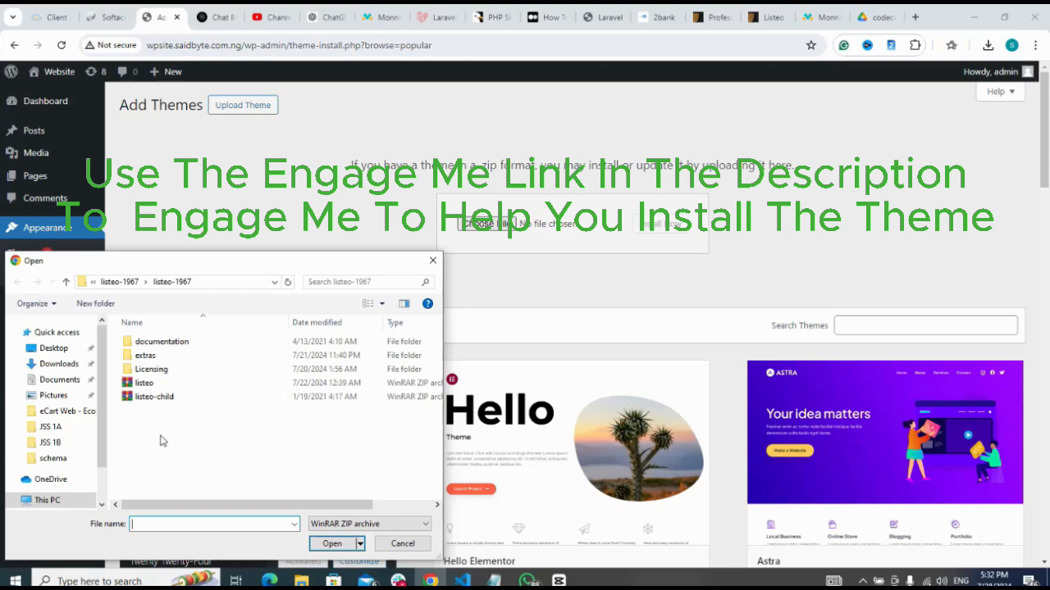
Step: Choose listeo.zip from the listeo-1967 folder and install it as a theme
click(146, 383)
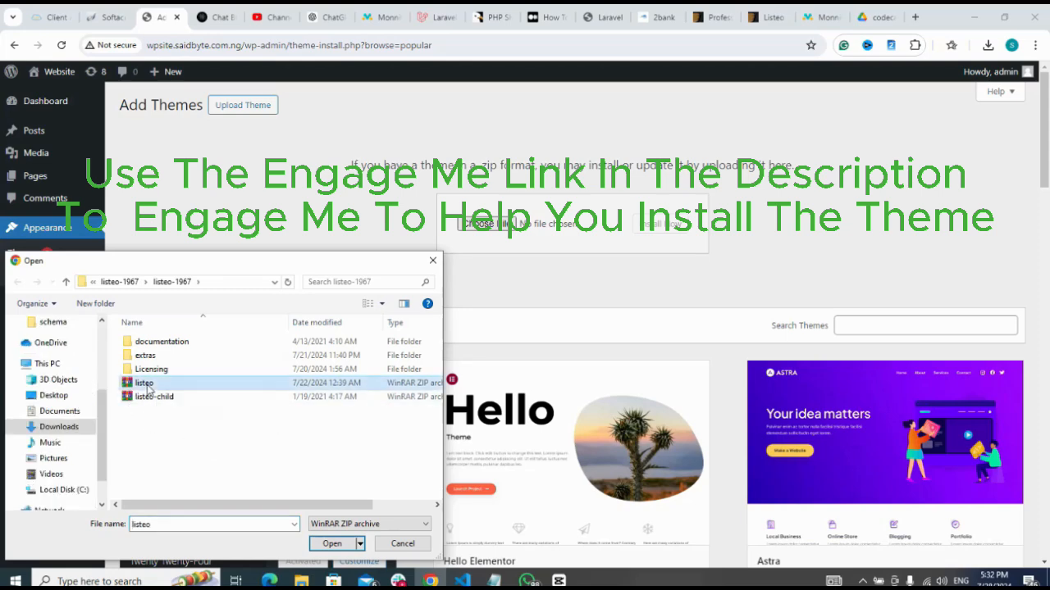
click(328, 544)
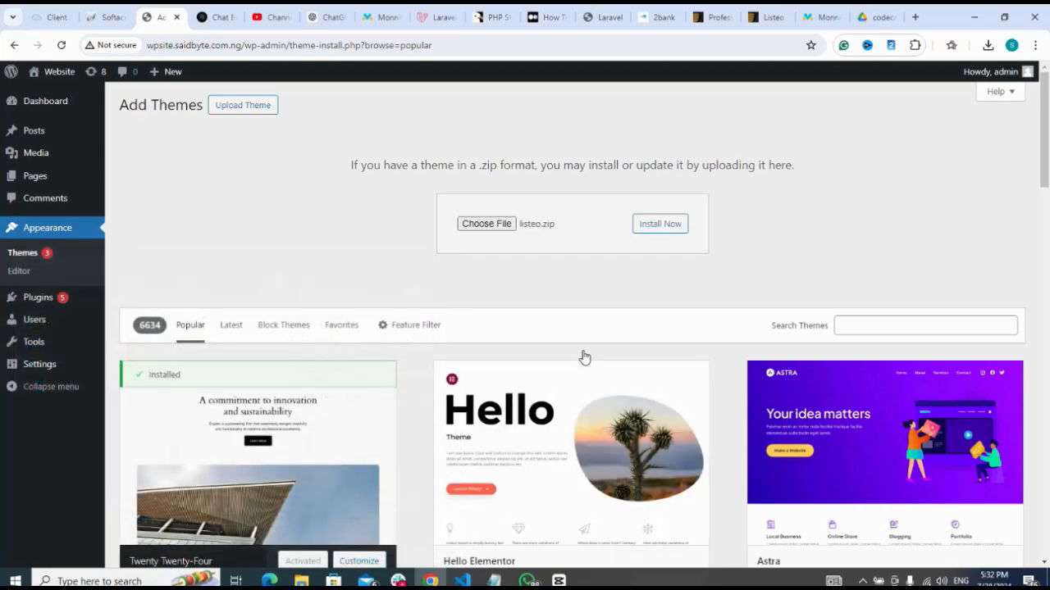
click(656, 228)
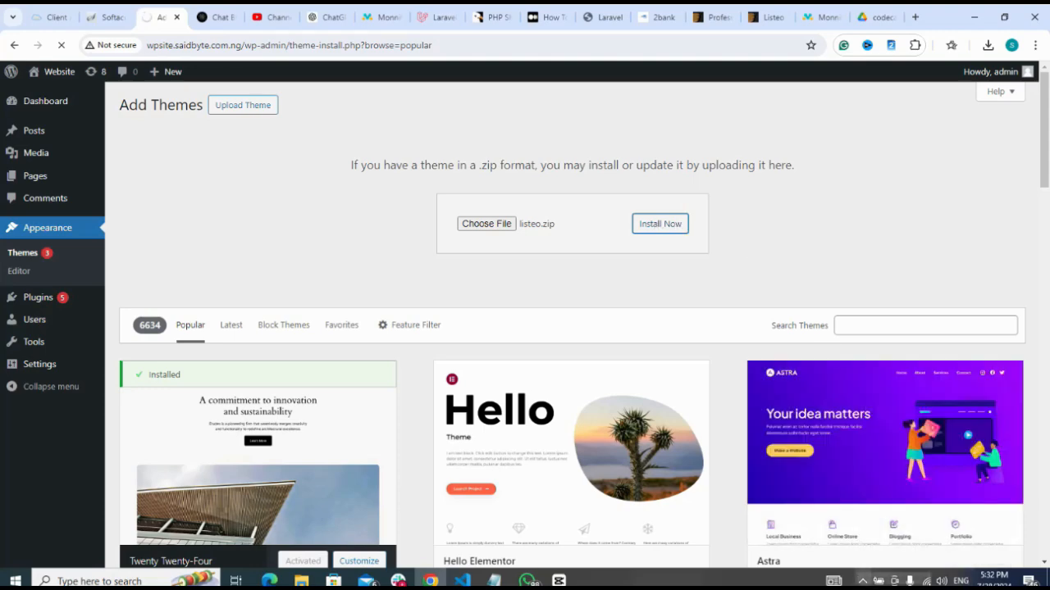
click(861, 581)
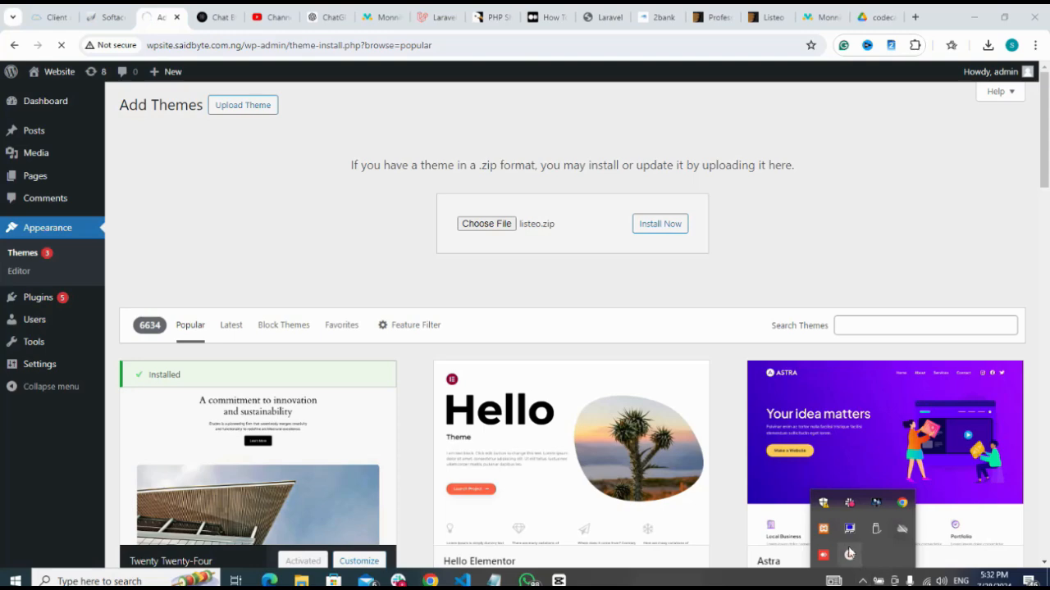
click(849, 556)
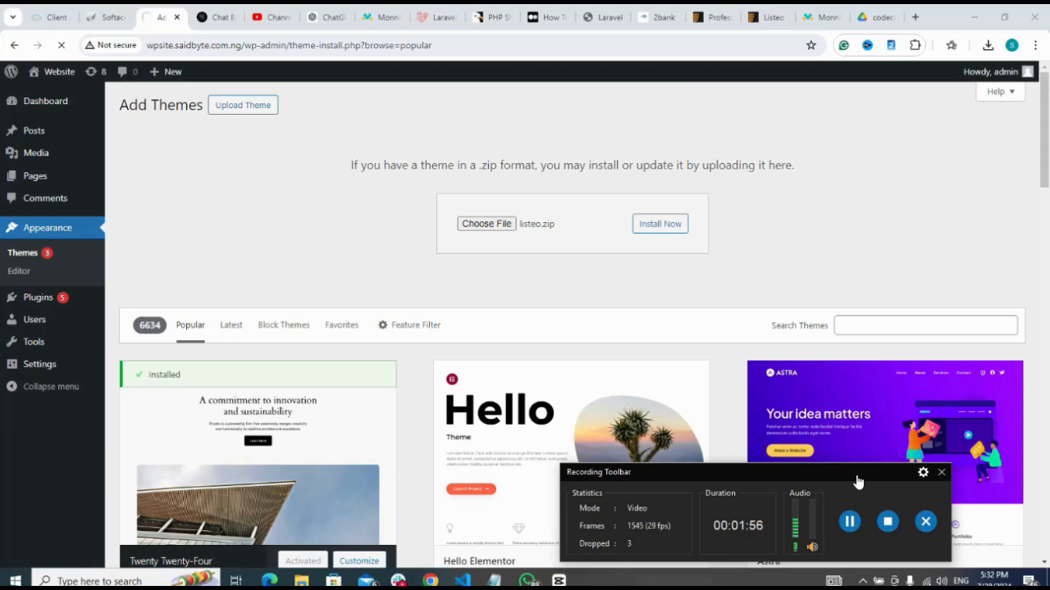
drag(857, 482, 15, 547)
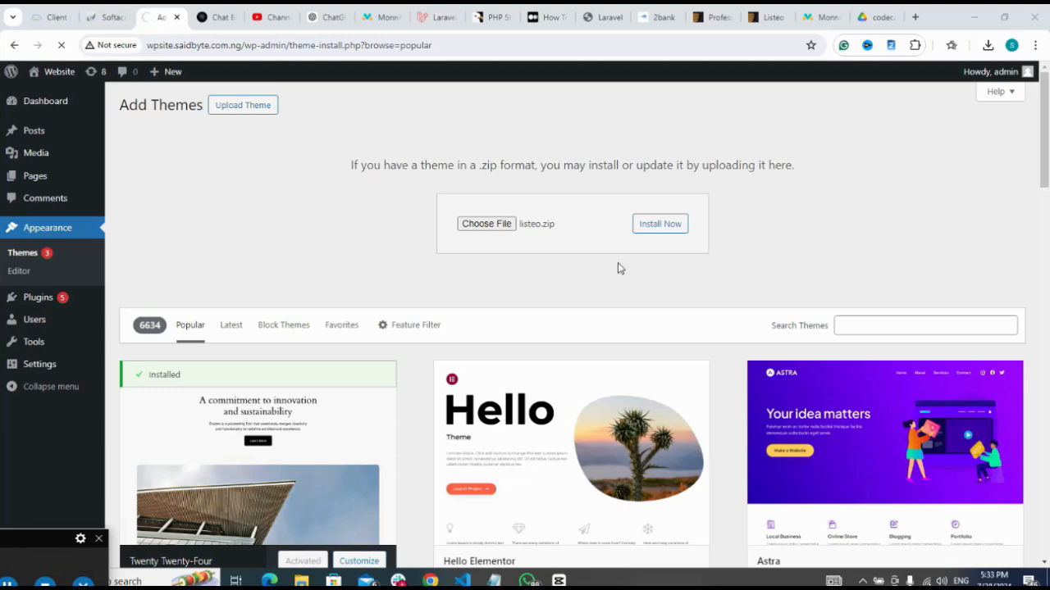
Step: Finish installing the uploaded Listeo theme and activate it
click(664, 230)
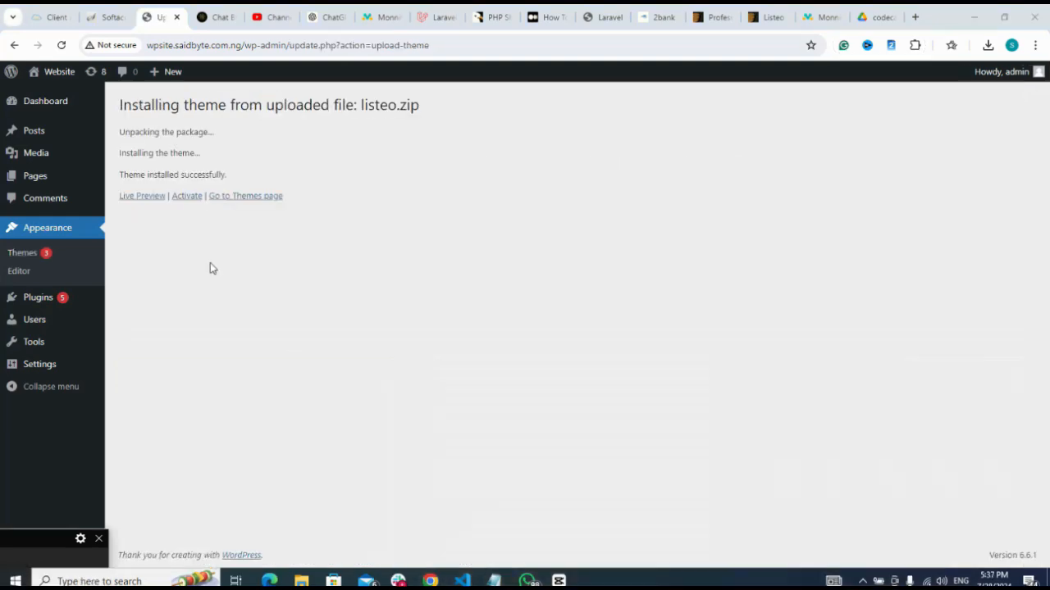
click(186, 196)
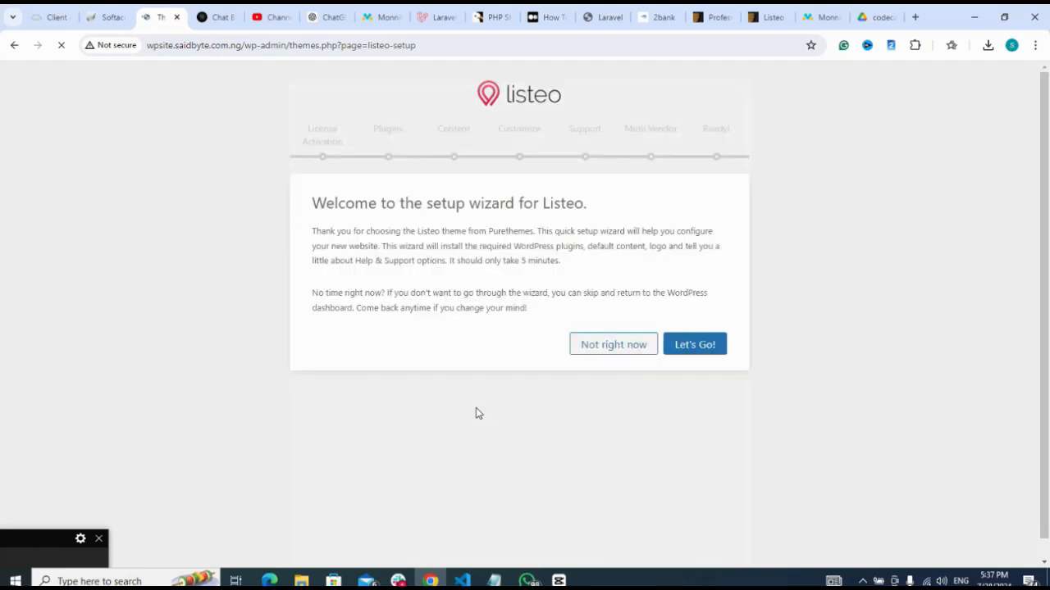
Step: Start the Listeo setup wizard, continue past license activation, and install the listed default plugins
click(694, 347)
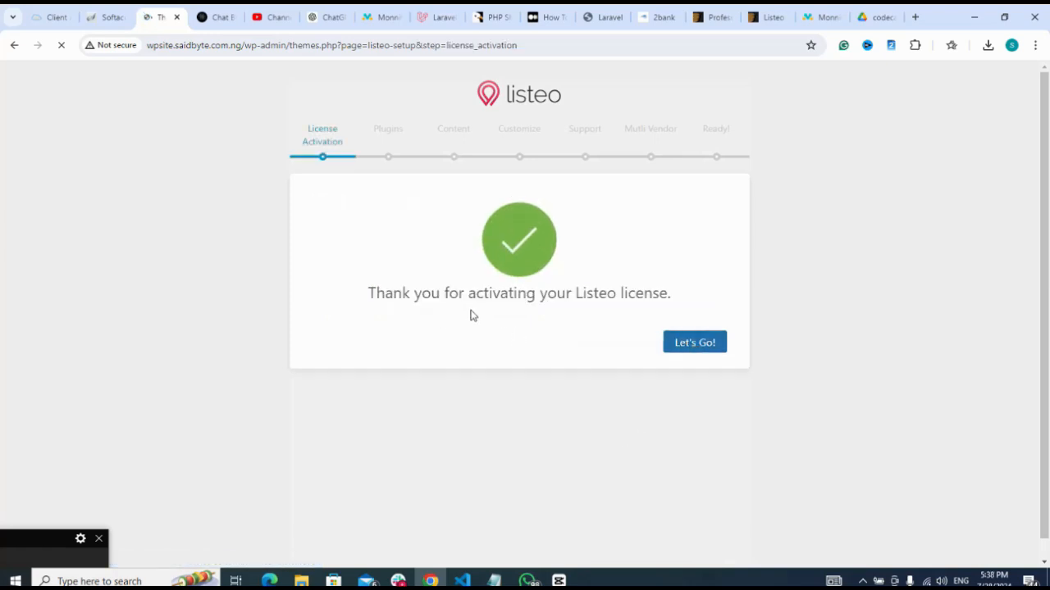
click(699, 348)
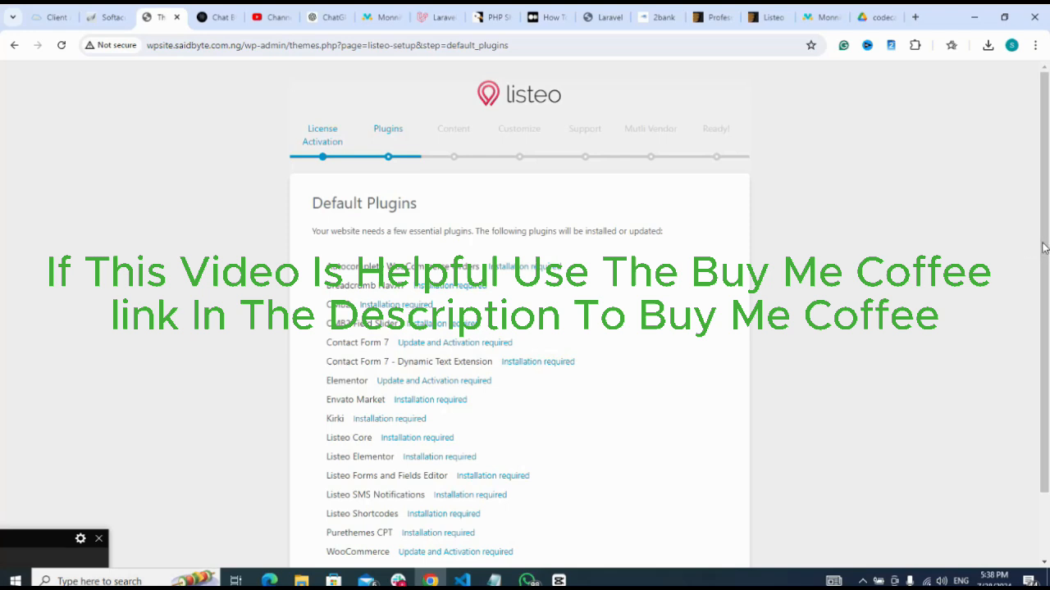
drag(1047, 250, 1047, 326)
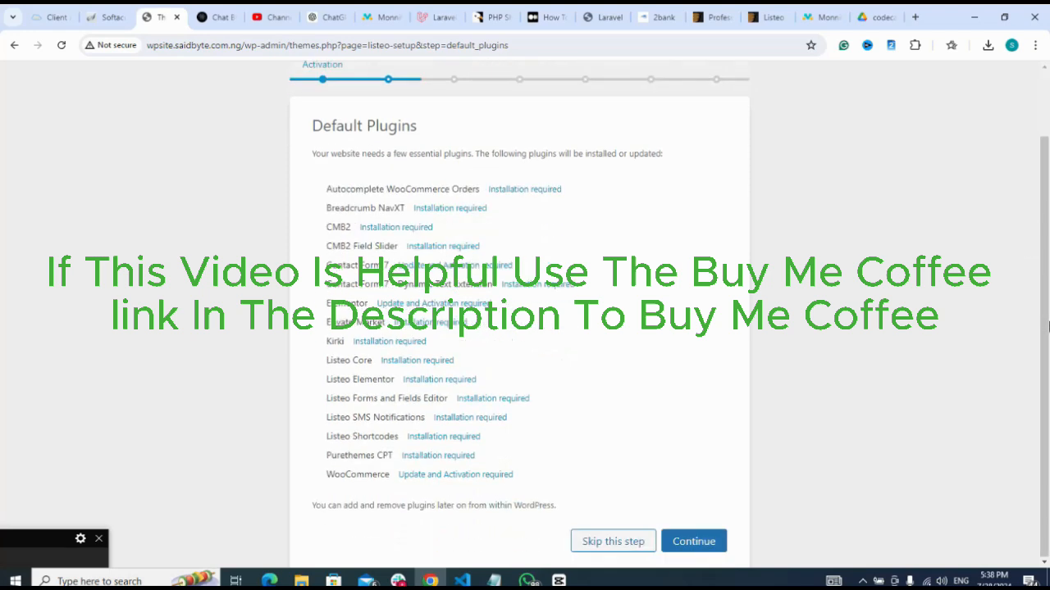
click(694, 545)
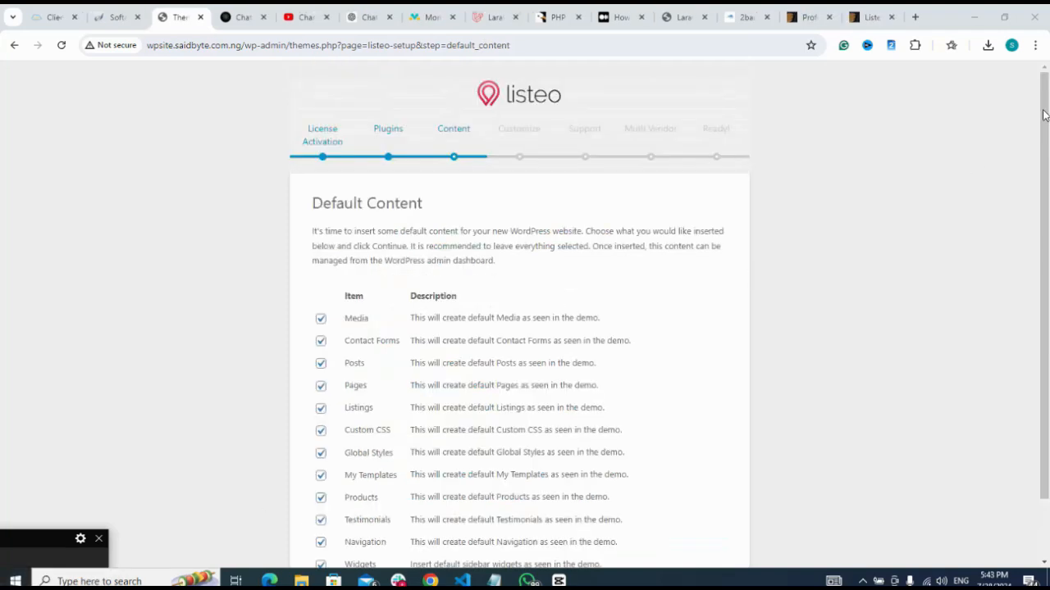
Step: Import all the default demo content with every item from Media to Settings left selected
drag(1044, 115, 1047, 250)
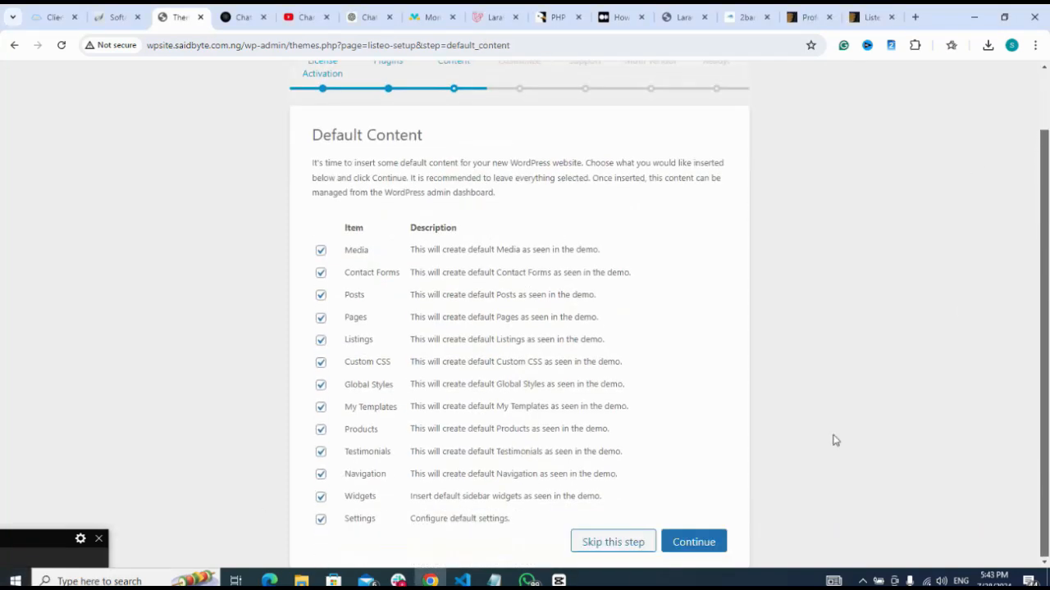
click(700, 546)
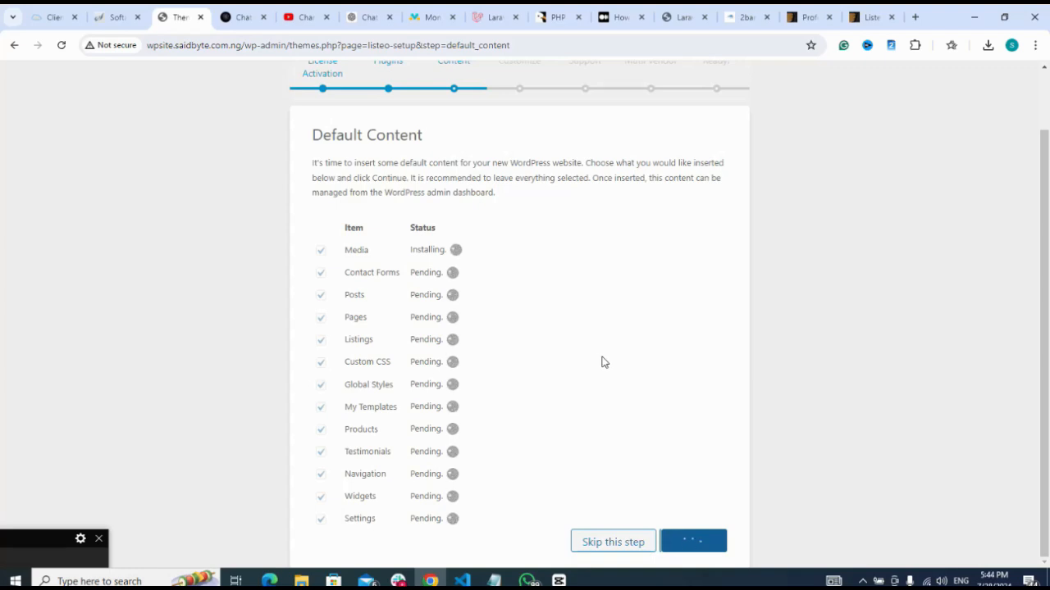
click(15, 560)
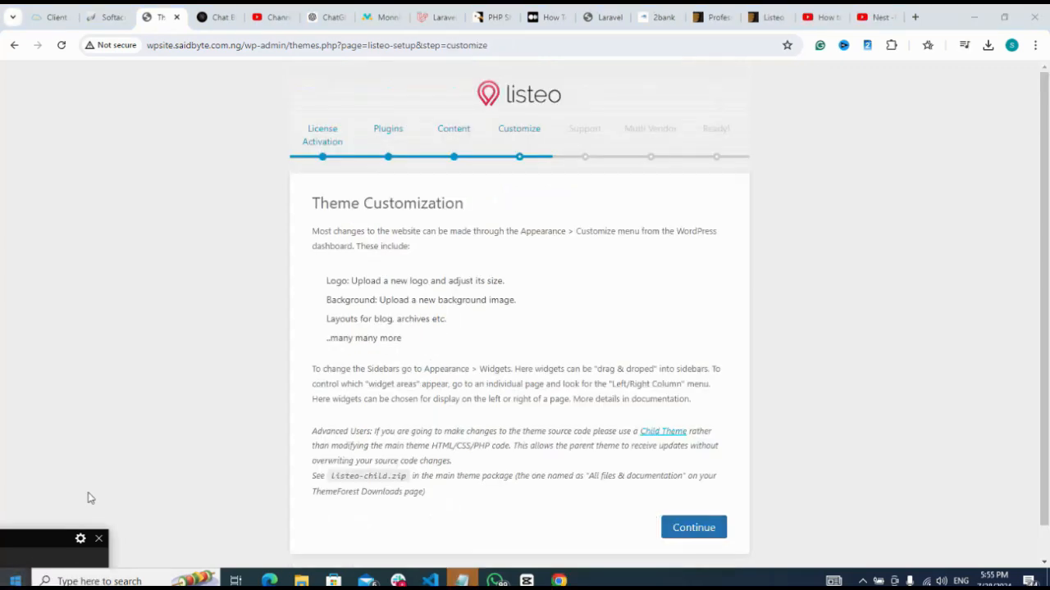
Step: Continue past the theme customization and support information, and skip installing the Dokan multi-vendor plugin
click(694, 530)
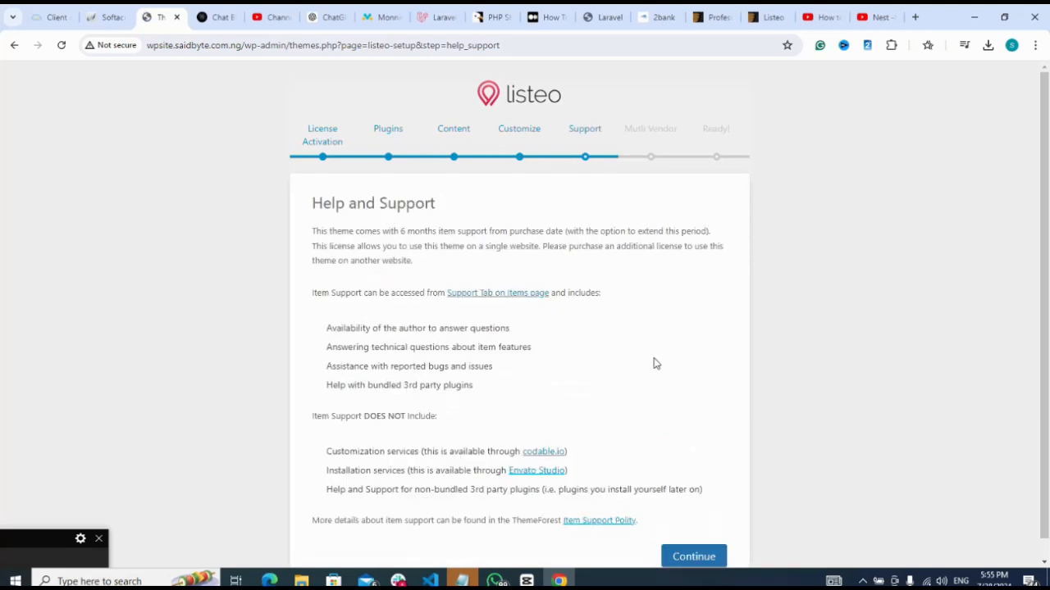
click(711, 561)
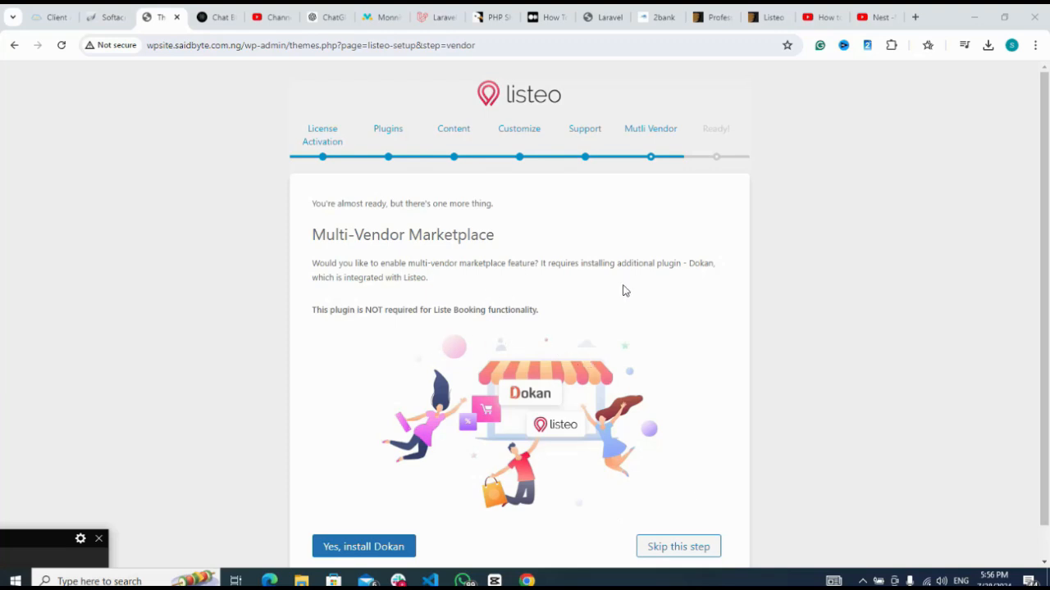
click(671, 547)
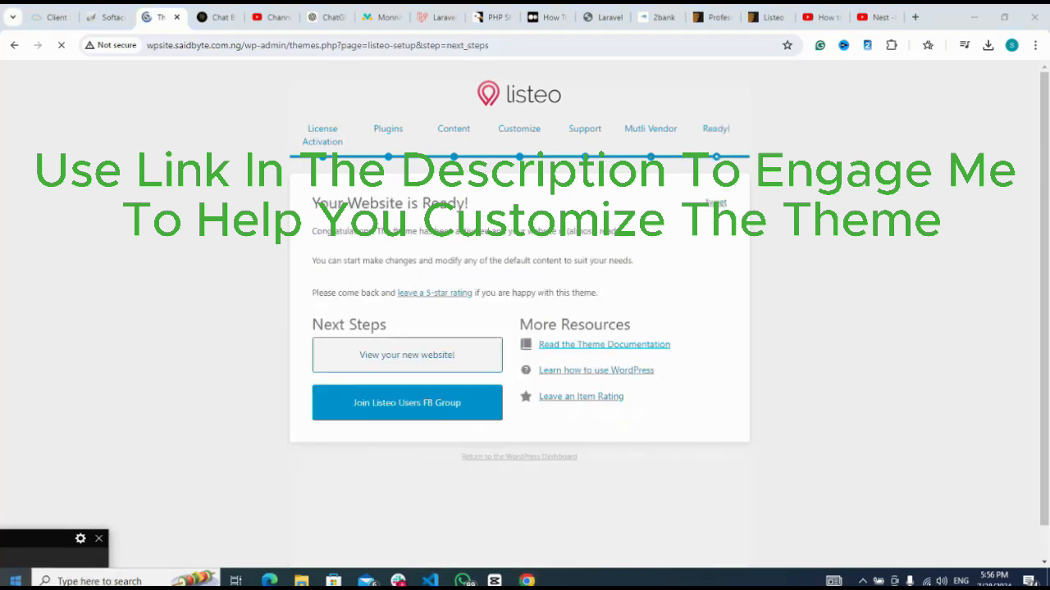
Step: View the new website and look over its home page, including the search banner and popular categories
click(408, 362)
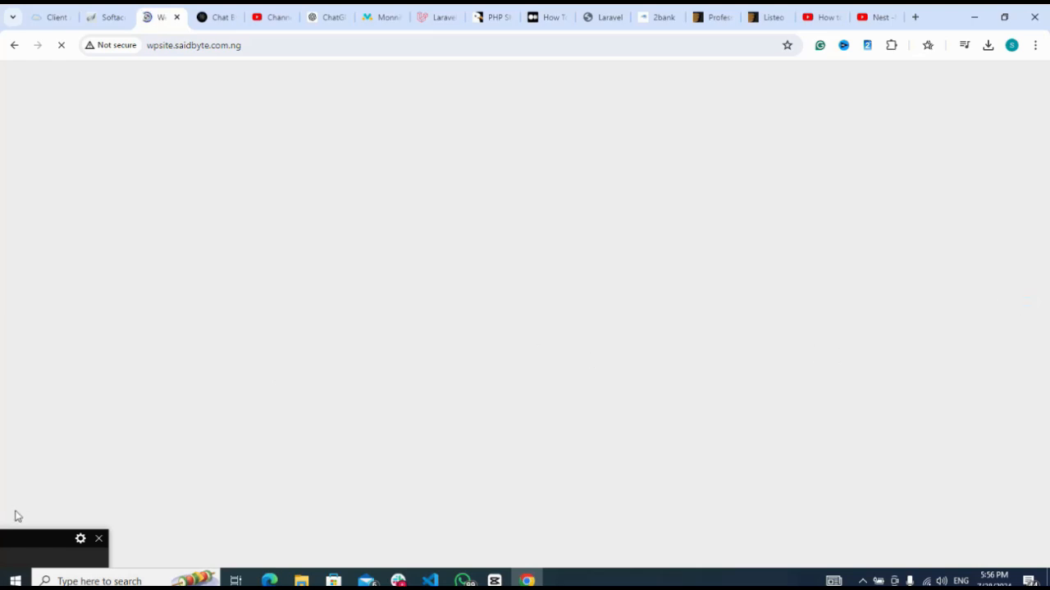
click(25, 555)
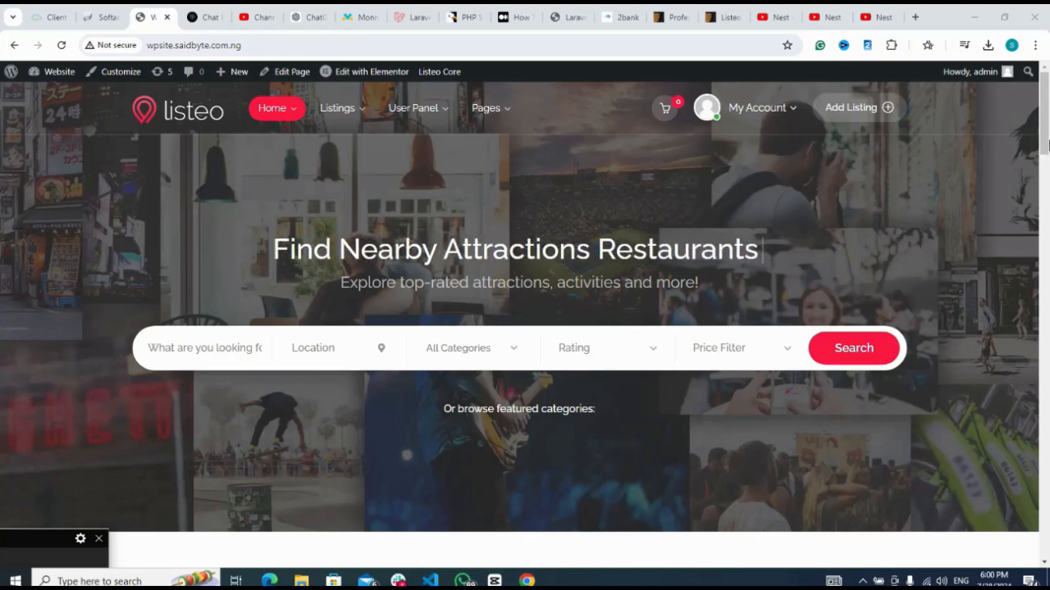
scroll(1045, 144, down, 4)
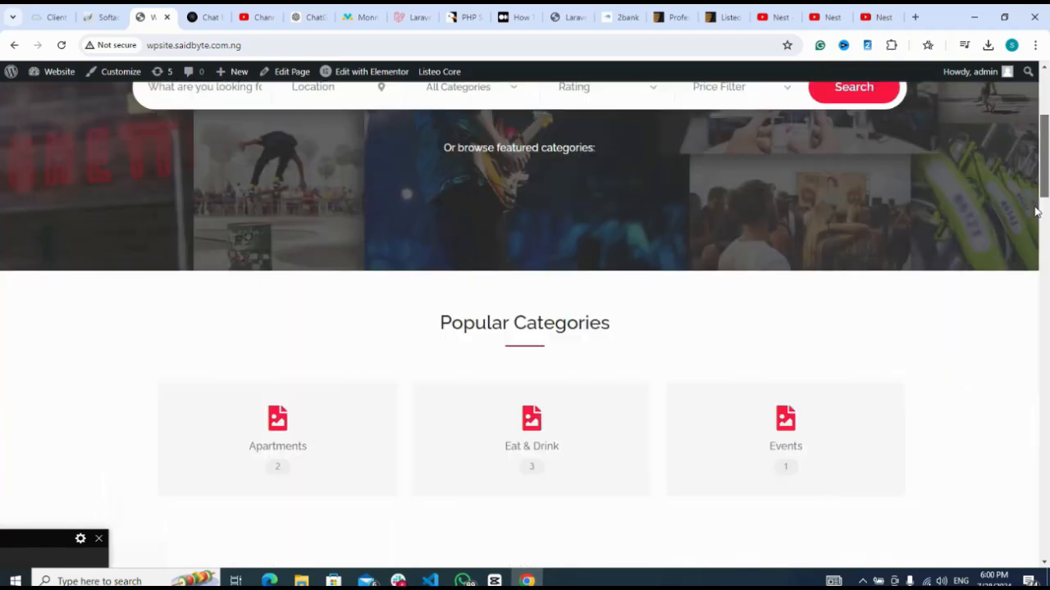
scroll(1043, 143, up, 4)
mouse_move(1042, 143)
mouse_down()
mouse_move(1046, 293)
mouse_move(1045, 154)
mouse_move(1009, 464)
mouse_move(1030, 141)
mouse_up()
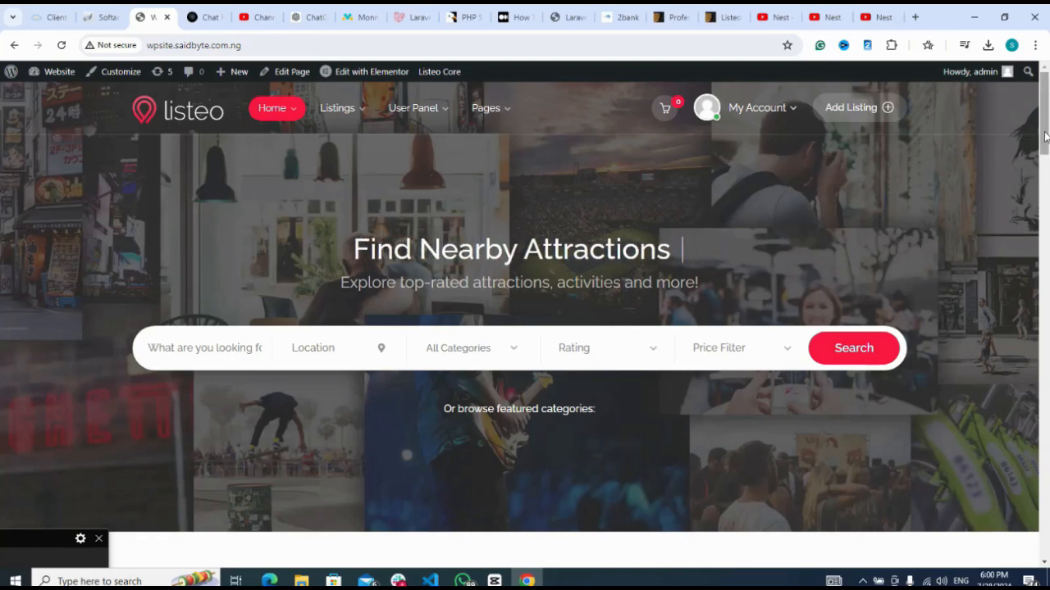
mouse_move(1044, 135)
mouse_down()
mouse_move(1043, 200)
mouse_move(1040, 130)
mouse_up()
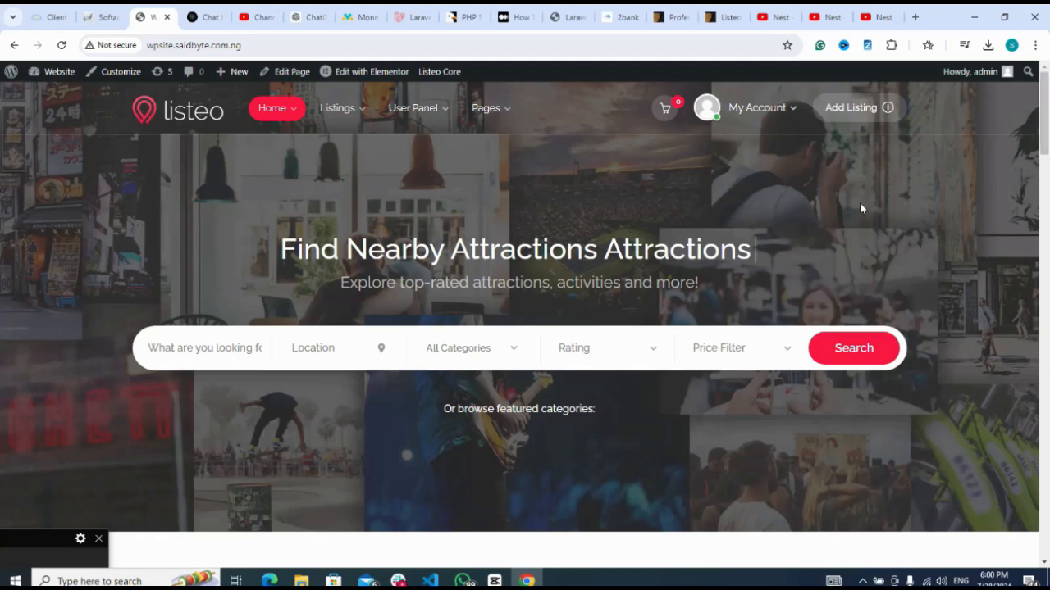